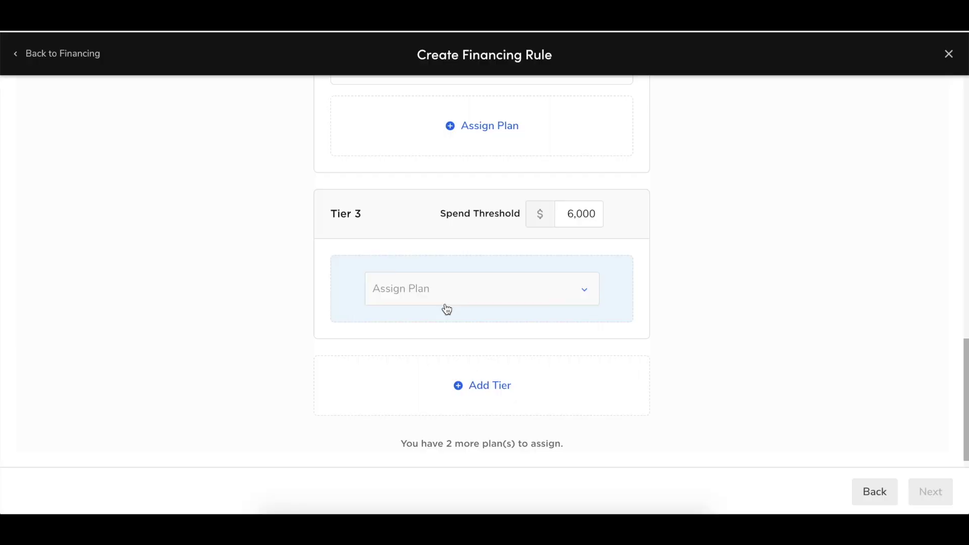
- Assign Plan #4116 to Tier 3 of the financing rule
{"action": "left_click", "coordinate": [443, 305]}
{"action": "left_click", "coordinate": [444, 336]}
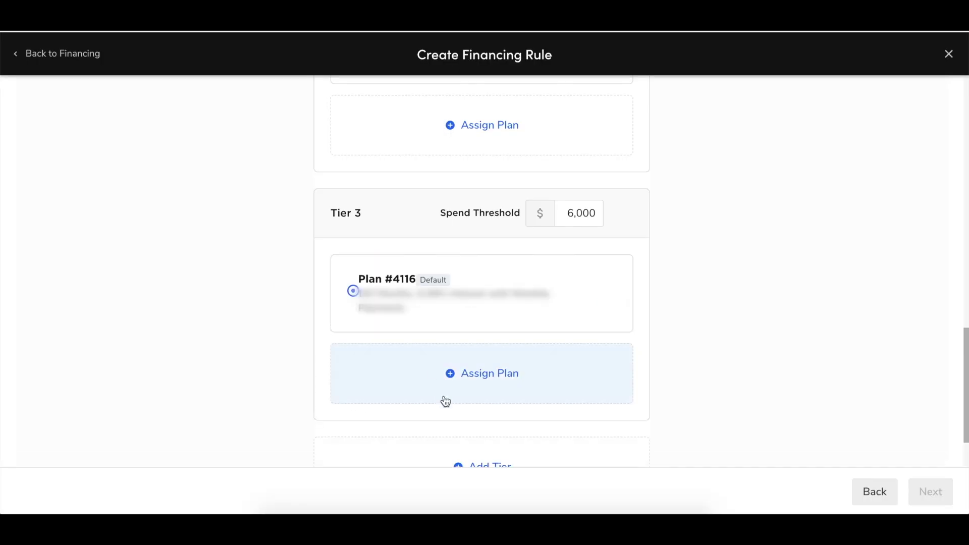
- Add Tier 4 with a spend threshold of $8,000, assign Plan #4102 to it, and continue to the rule's next page
{"action": "scroll", "coordinate": [454, 401], "scroll_direction": "down", "scroll_amount": 2}
{"action": "left_click", "coordinate": [468, 404]}
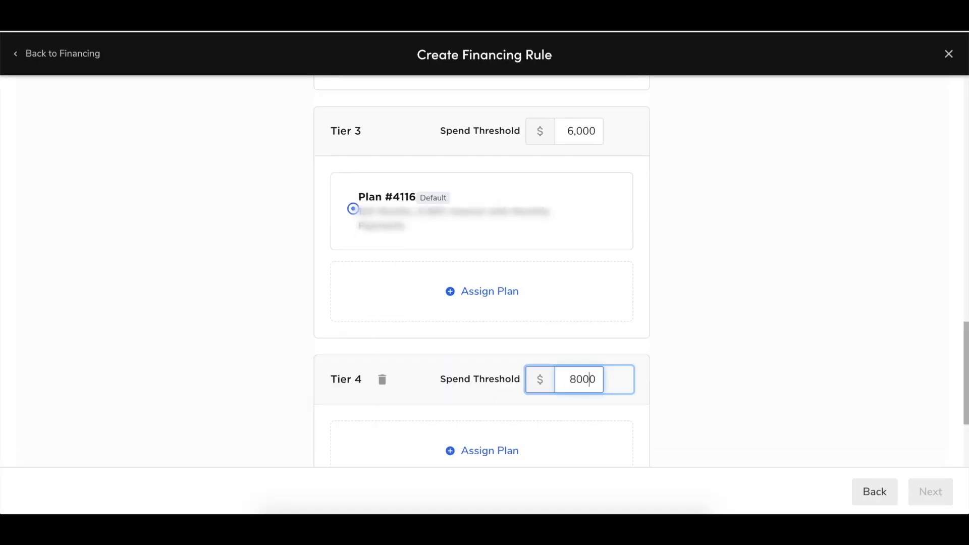
{"action": "type", "text": "800"}
{"action": "scroll", "coordinate": [504, 328], "scroll_direction": "down", "scroll_amount": 2}
{"action": "left_click", "coordinate": [534, 362]}
{"action": "left_click", "coordinate": [497, 403]}
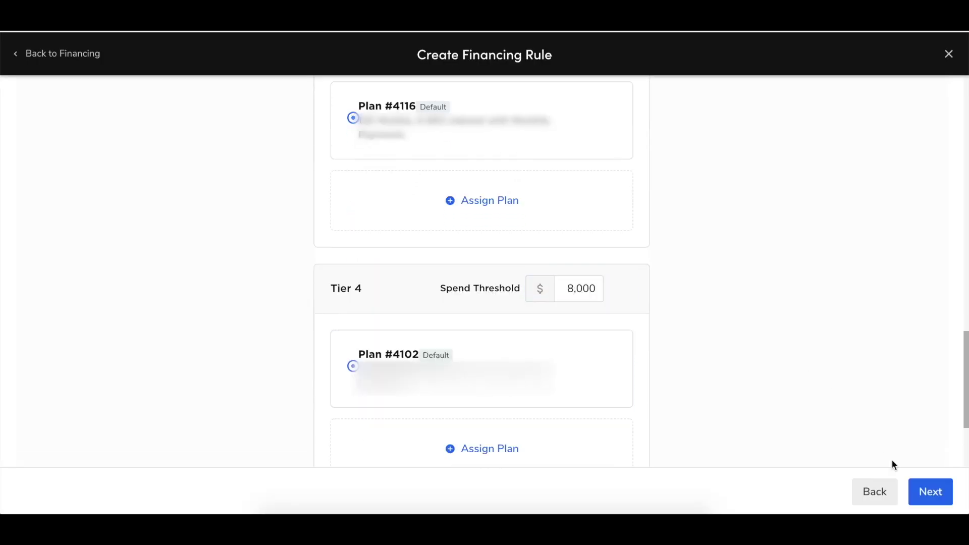
{"action": "left_click", "coordinate": [930, 491]}
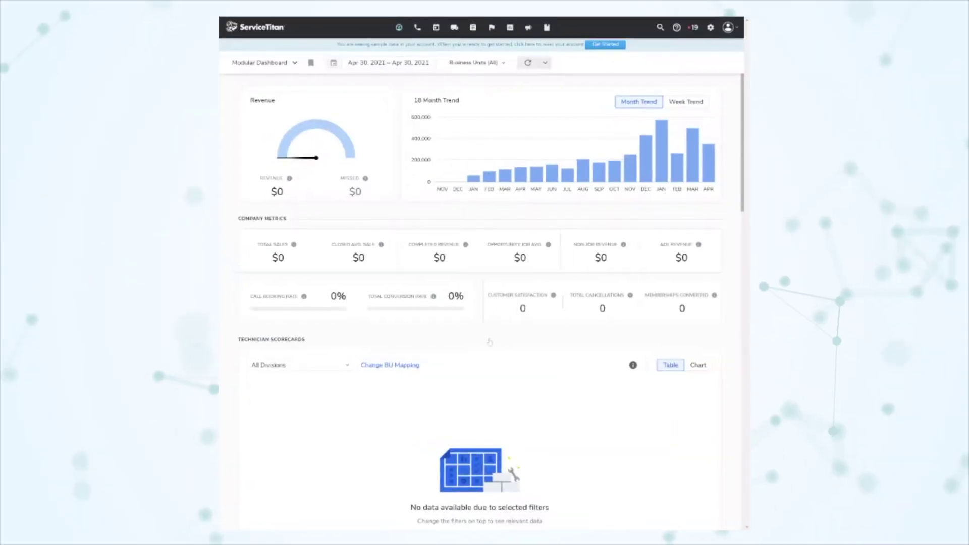
{"action": "scroll", "coordinate": [490, 342], "scroll_direction": "down", "scroll_amount": 15}
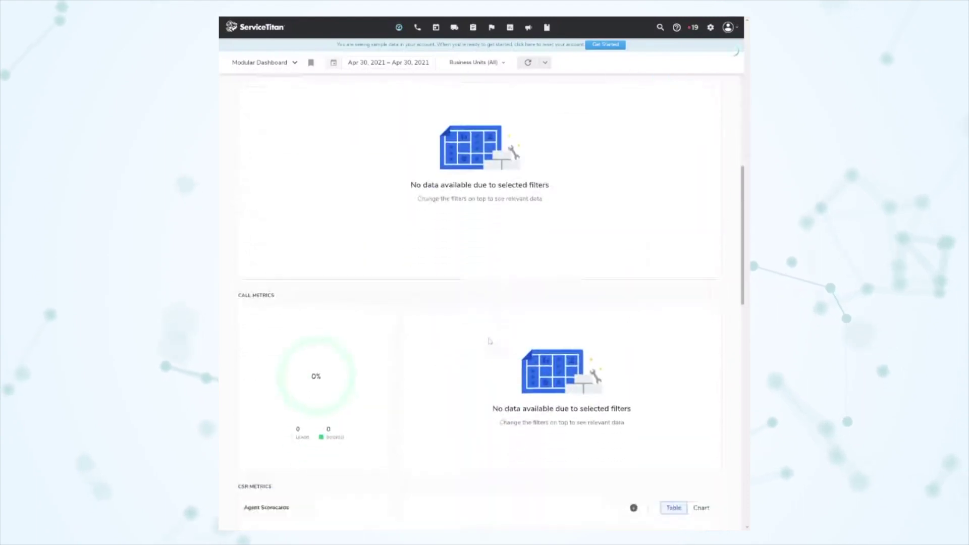
{"action": "scroll", "coordinate": [489, 342], "scroll_direction": "down", "scroll_amount": 5}
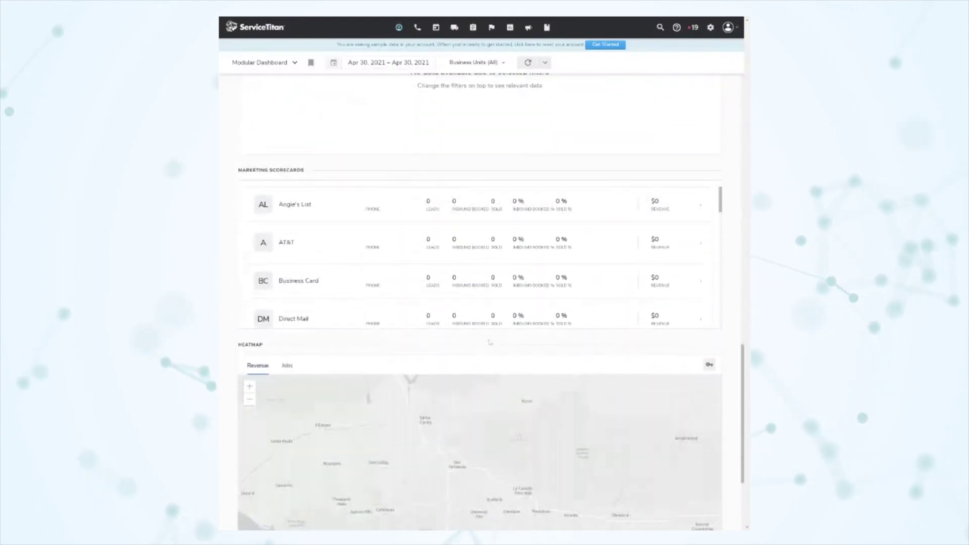
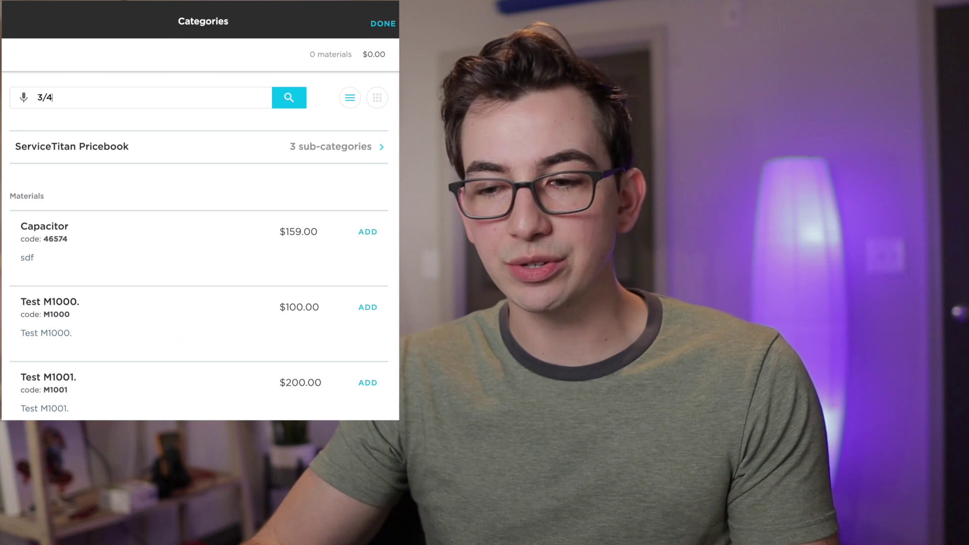
- Search the materials for 3/4" PVC and add the 3/4" PVC 90 to the invoice with a quantity of 10
{"action": "key", "text": "Return"}
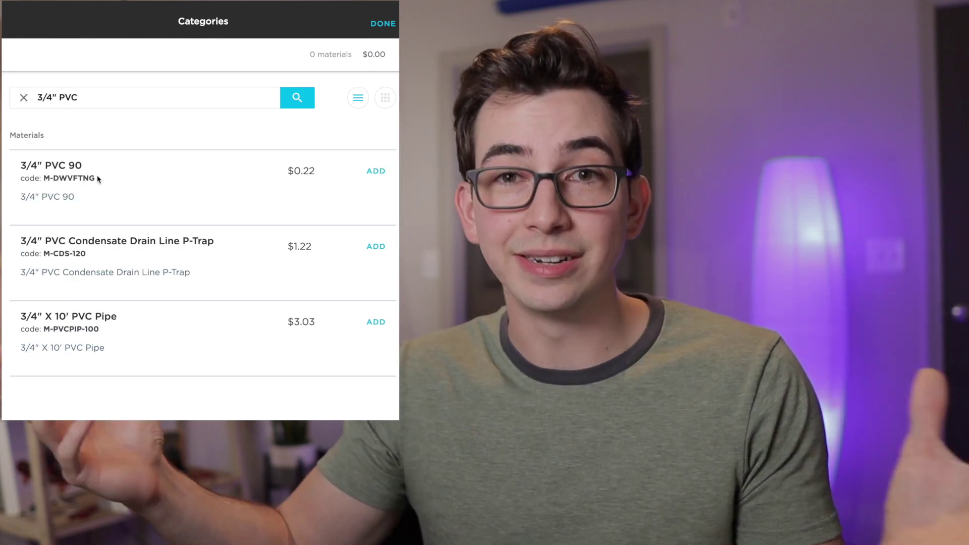
{"action": "left_click", "coordinate": [99, 179]}
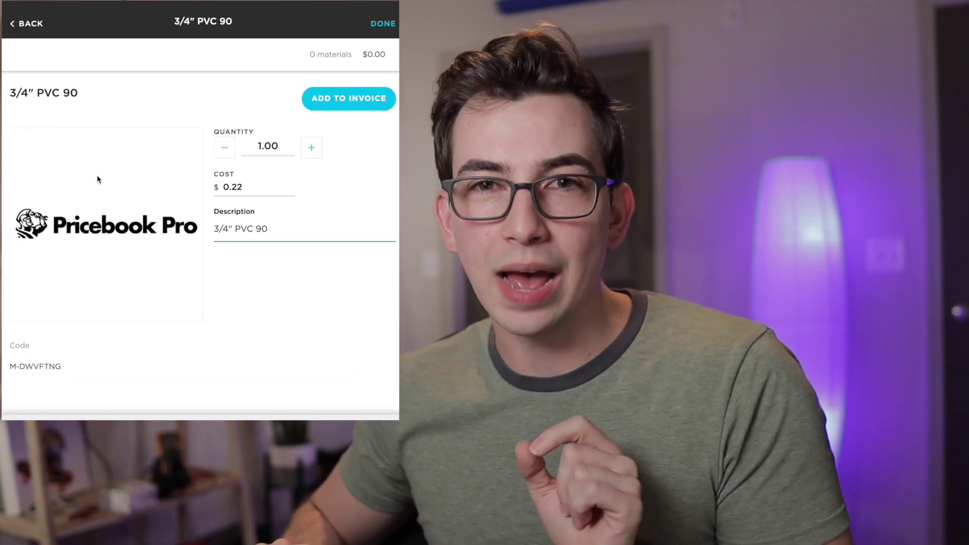
{"action": "left_click", "coordinate": [270, 147]}
{"action": "type", "text": "10"}
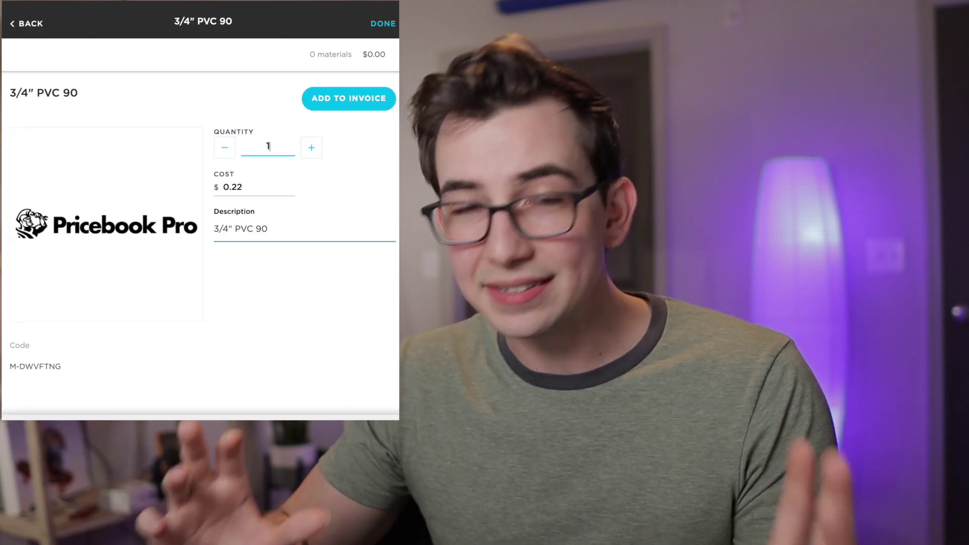
{"action": "left_click", "coordinate": [342, 102]}
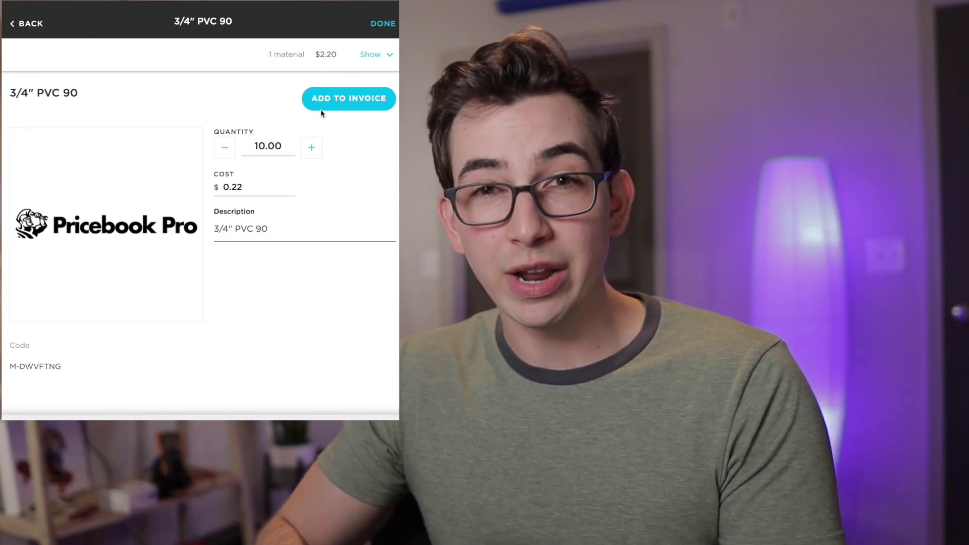
- Return to the material categories and search for 3/4" PVC again
{"action": "left_click", "coordinate": [29, 22]}
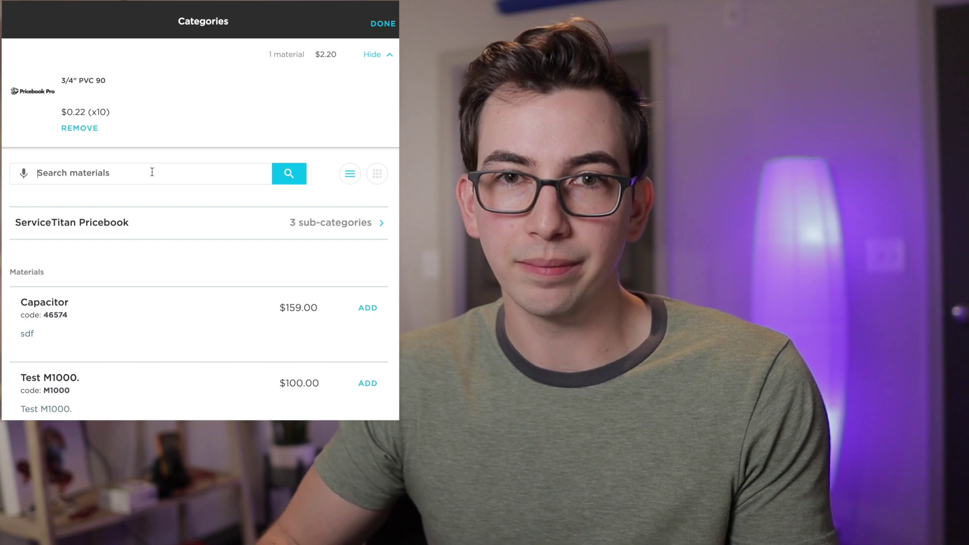
{"action": "left_click", "coordinate": [152, 172]}
{"action": "type", "text": "3/4\" PVC"}
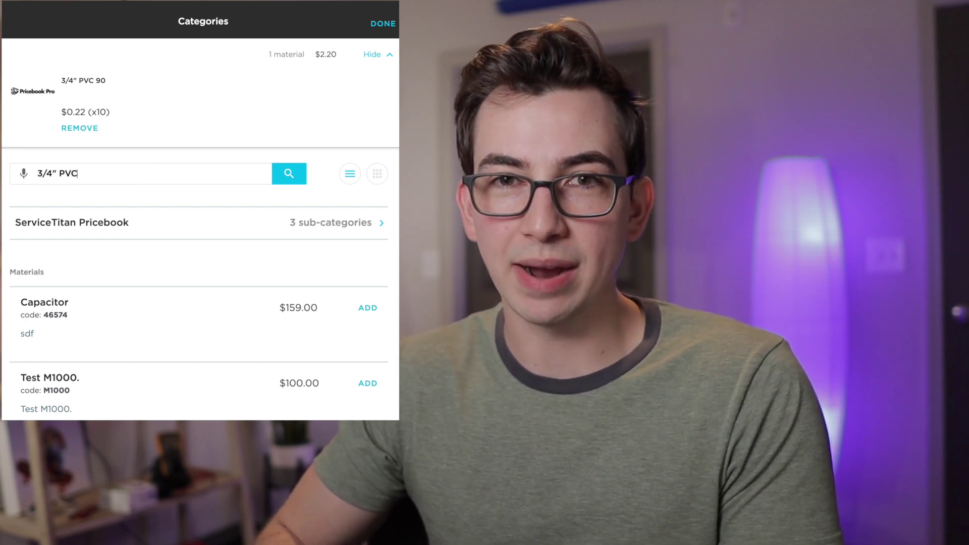
{"action": "key", "text": "Return"}
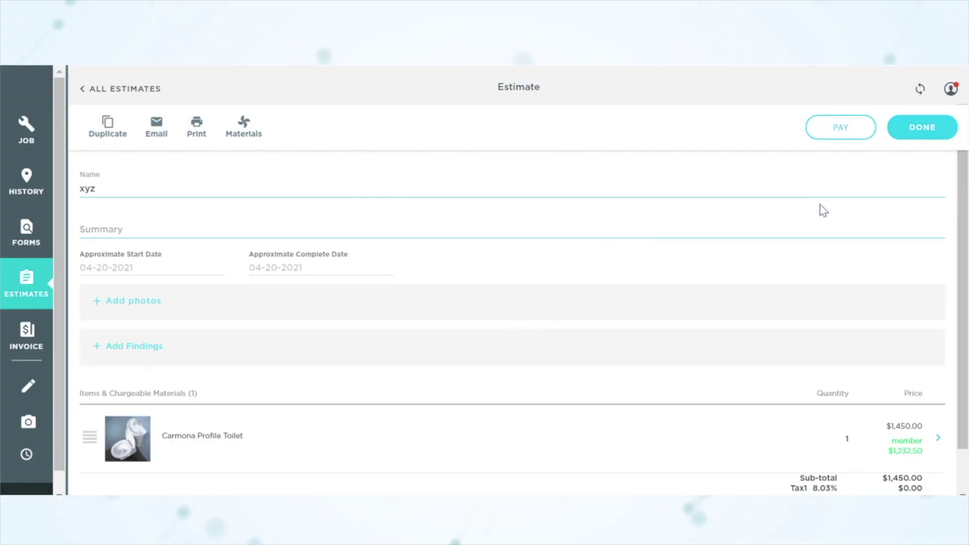
- Record a partial payment of $100 by Check on the xyz estimate, filling in the check number
{"action": "left_click", "coordinate": [845, 130]}
{"action": "left_click", "coordinate": [454, 191]}
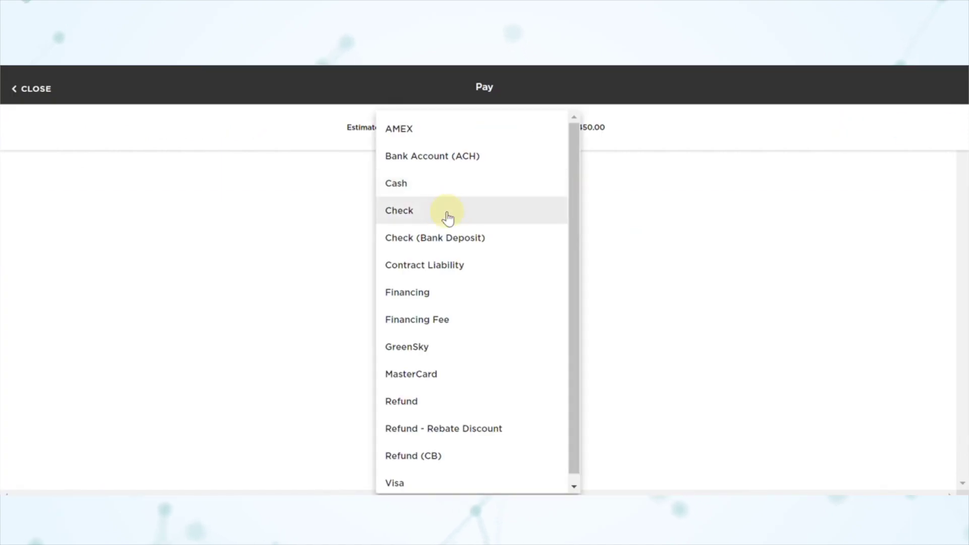
{"action": "left_click", "coordinate": [446, 212]}
{"action": "left_click", "coordinate": [455, 295]}
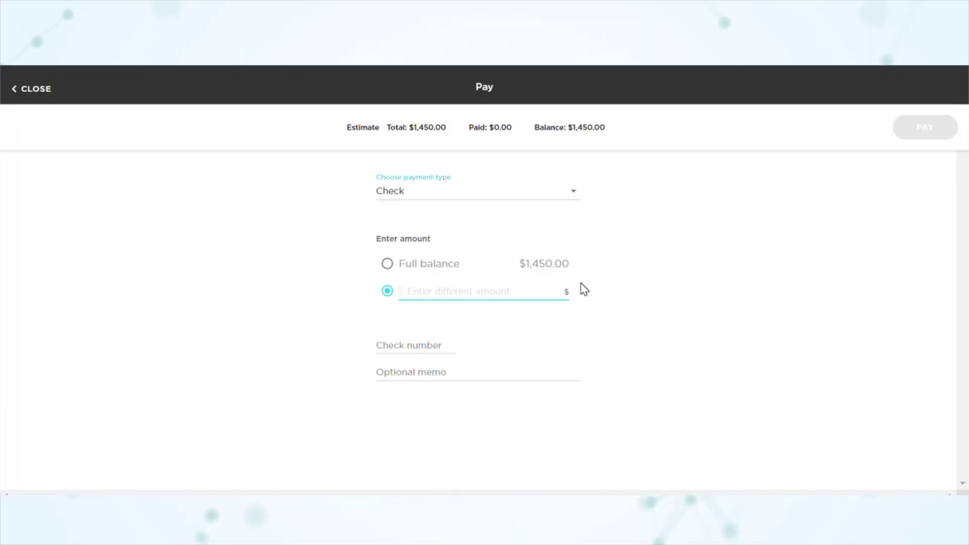
{"action": "type", "text": "100"}
{"action": "left_click", "coordinate": [418, 342]}
{"action": "type", "text": "12345"}
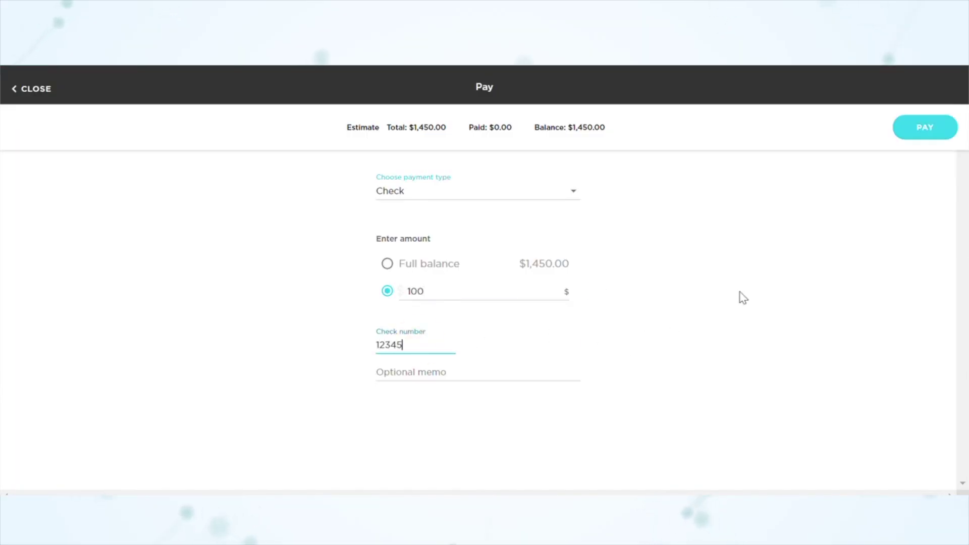
{"action": "left_click", "coordinate": [923, 132]}
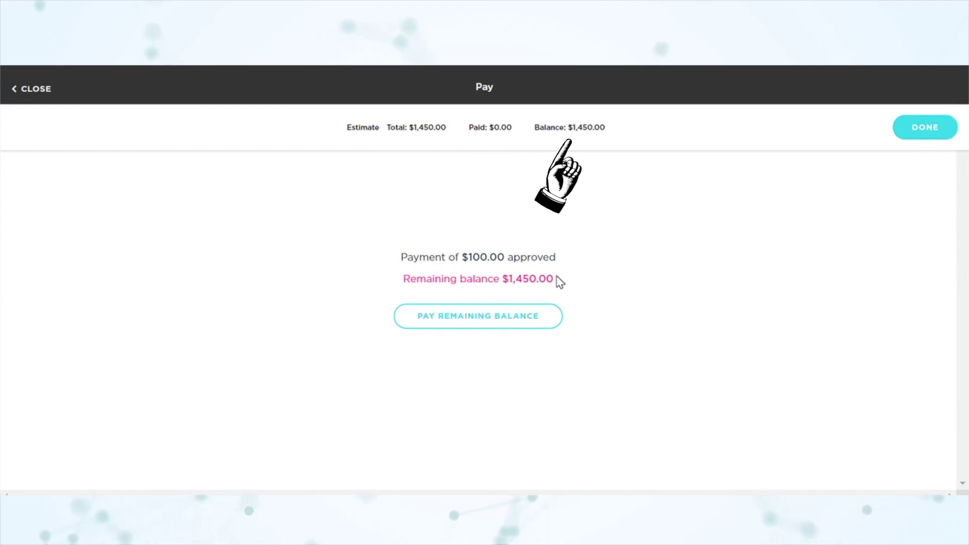
{"action": "left_click_drag", "start_coordinate": [553, 278], "coordinate": [493, 279]}
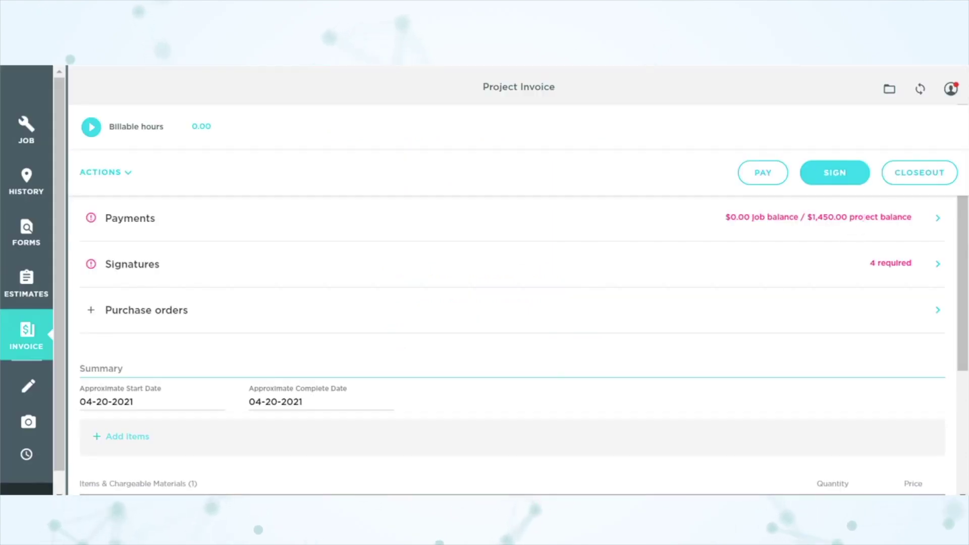
{"action": "left_click", "coordinate": [823, 239]}
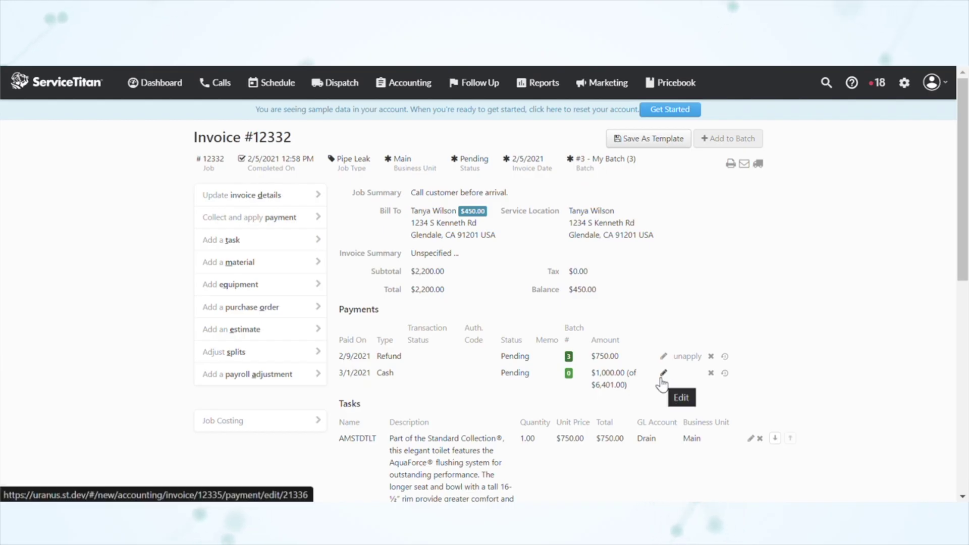
- Edit the invoice's cash payment of 3/1/2021 and set its amount to $3,401
{"action": "left_click", "coordinate": [664, 372]}
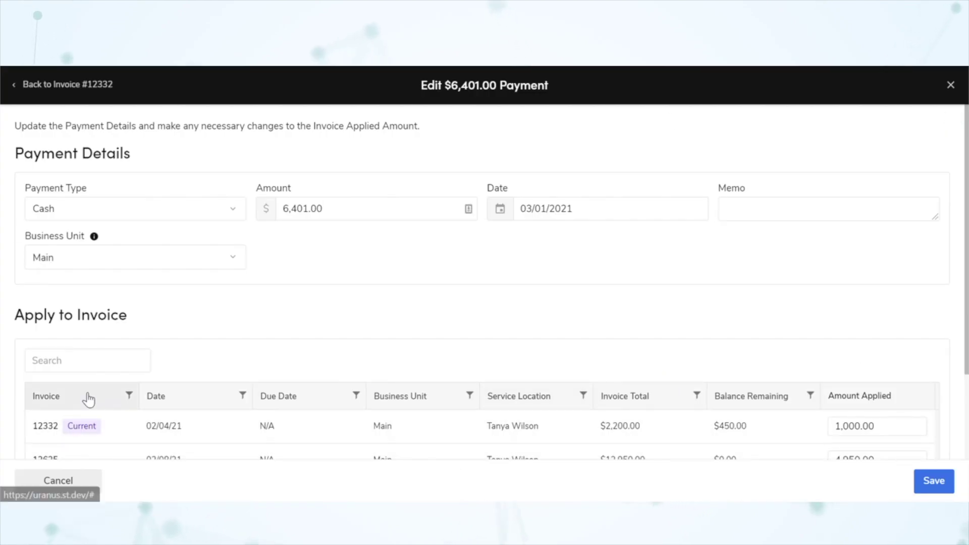
{"action": "scroll", "coordinate": [216, 424], "scroll_direction": "down", "scroll_amount": 3}
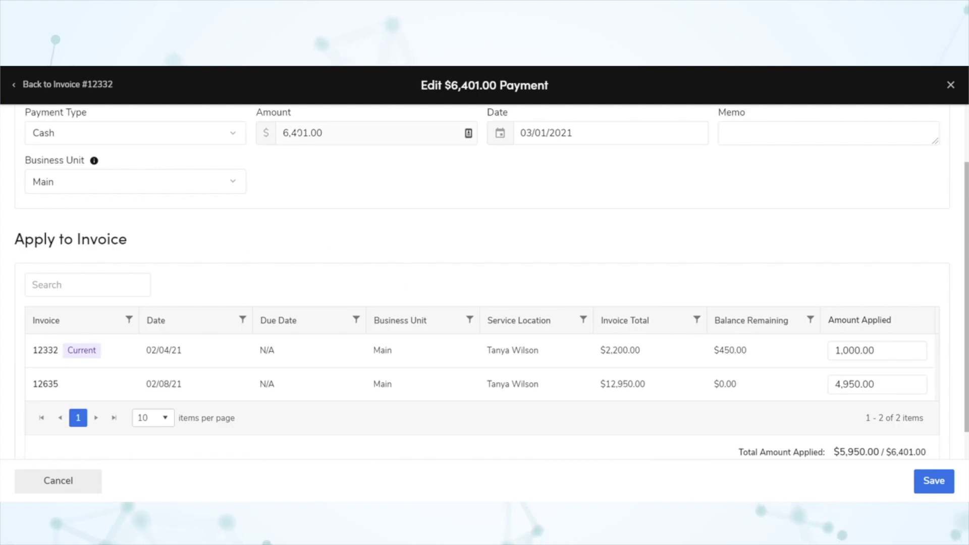
{"action": "left_click", "coordinate": [271, 133]}
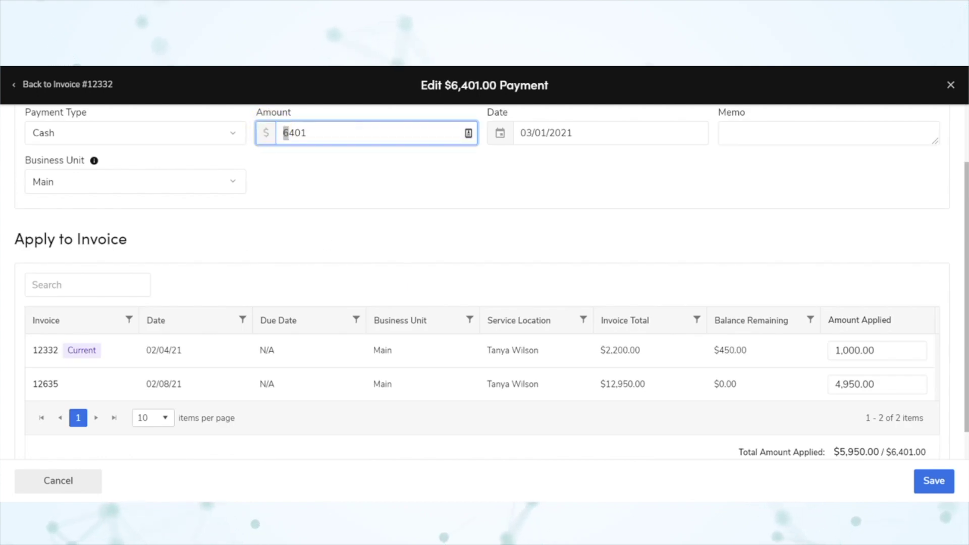
{"action": "type", "text": "3"}
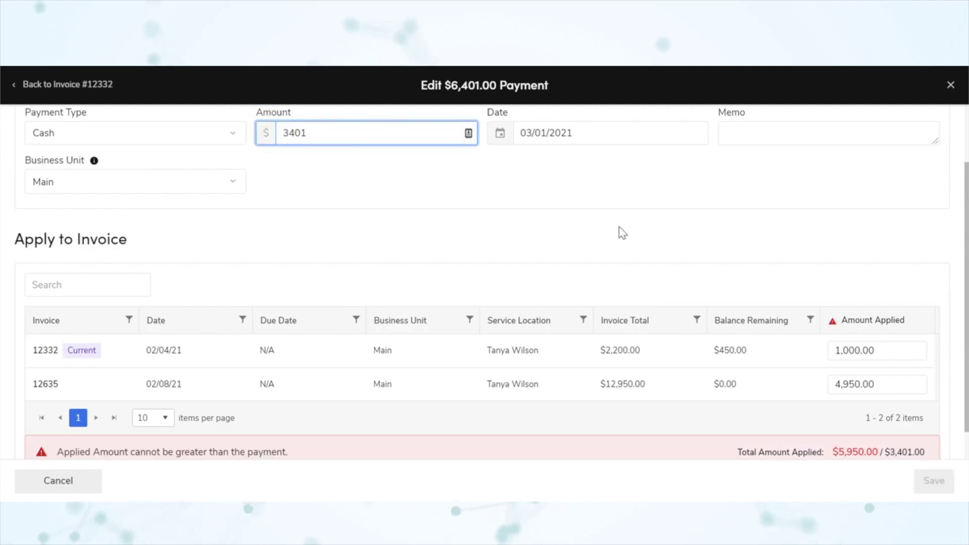
- Set the payment amount applied to the invoice dated 02/08/21 to $950
{"action": "scroll", "coordinate": [898, 373], "scroll_direction": "down", "scroll_amount": 2}
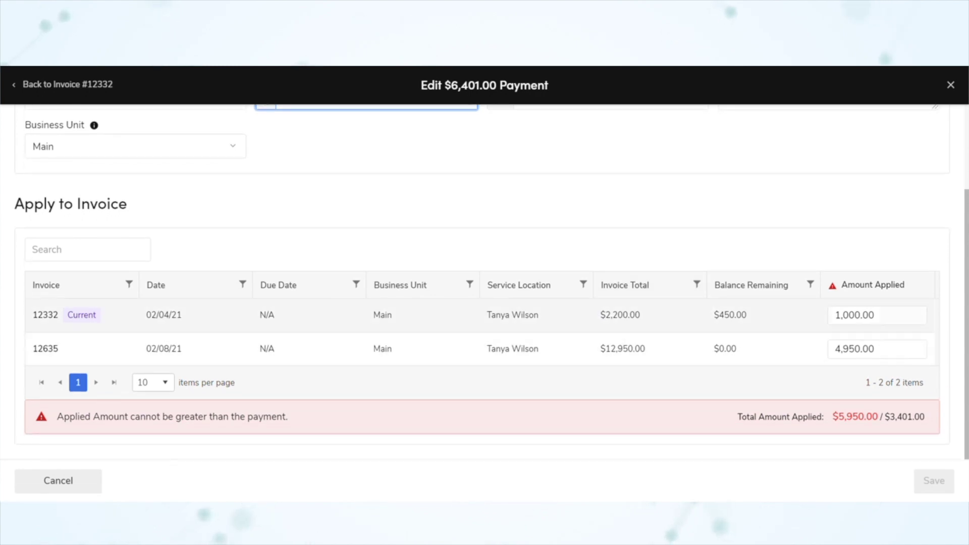
{"action": "left_click_drag", "start_coordinate": [838, 348], "coordinate": [831, 348]}
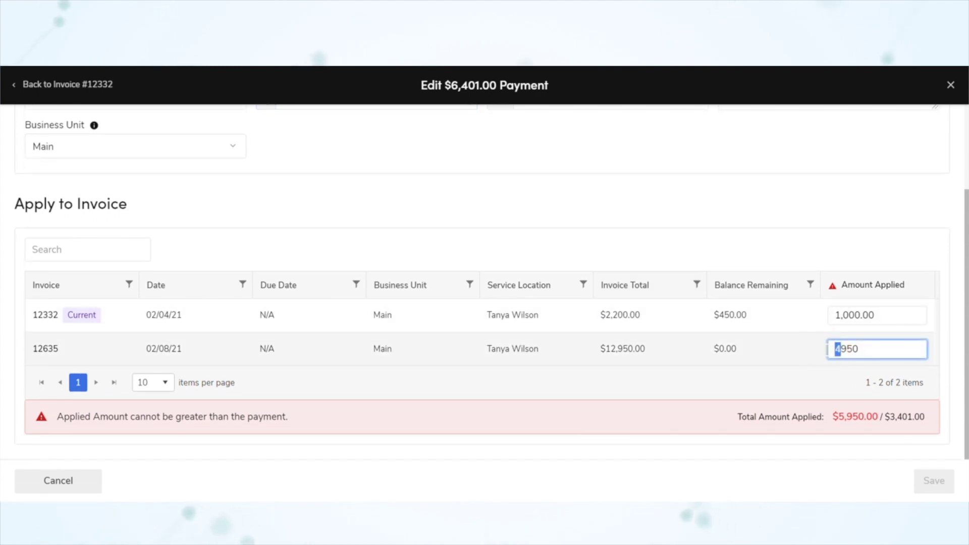
{"action": "key", "text": "BackSpace"}
{"action": "key", "text": "Tab"}
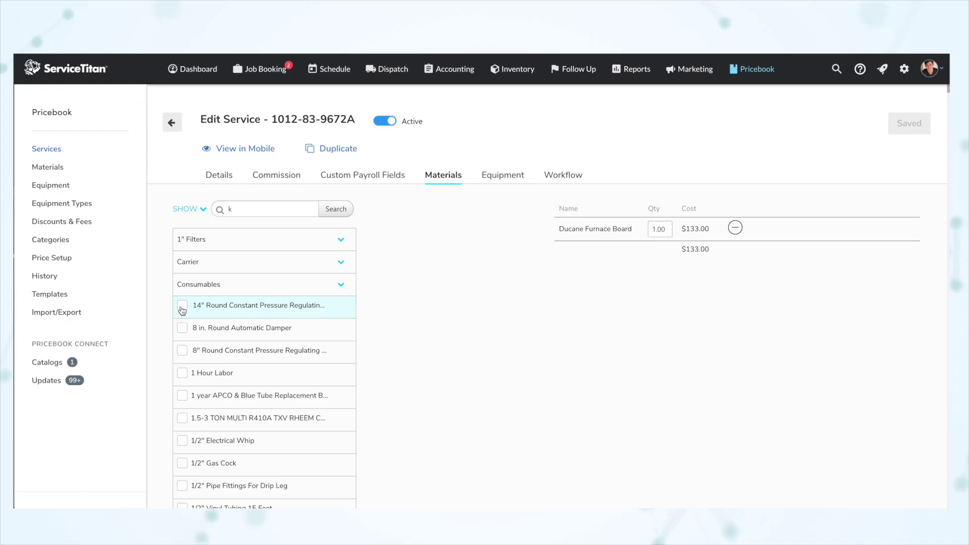
- Add both Round Constant Pressure Regulating items (14" and 8"), the 1 year APCO & Blue Tube item, 1/2" Electrical Whip and 1/2" Gas Cock as materials
{"action": "left_click", "coordinate": [182, 305]}
{"action": "left_click", "coordinate": [182, 351]}
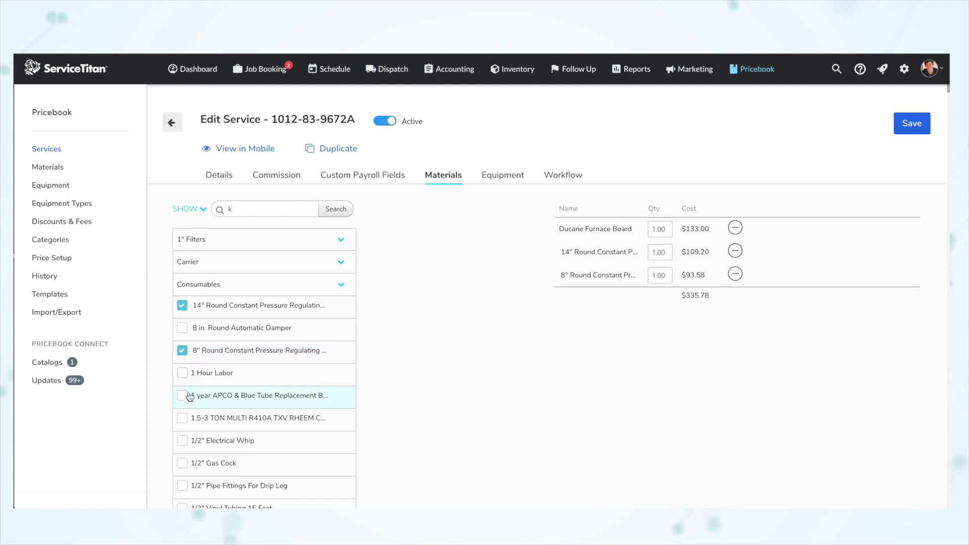
{"action": "left_click", "coordinate": [183, 396]}
{"action": "left_click", "coordinate": [182, 441]}
{"action": "left_click", "coordinate": [182, 464]}
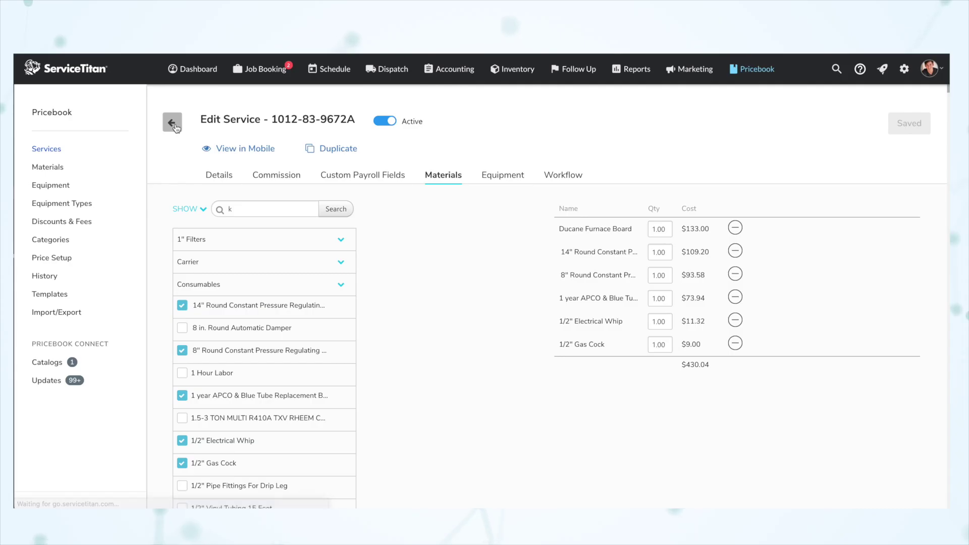
- Return to the services list and reopen the Ducane Furnace Board service to view its materials
{"action": "left_click", "coordinate": [173, 124]}
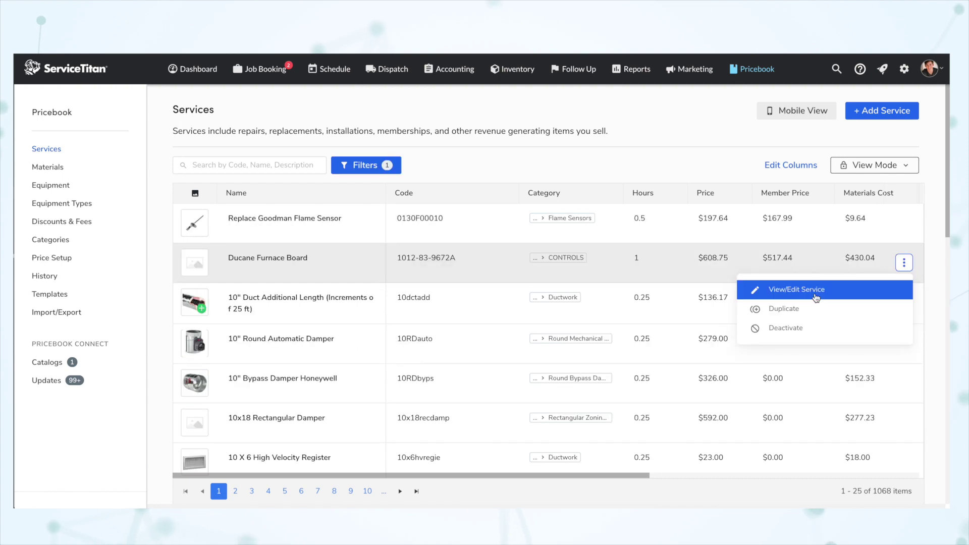
{"action": "left_click", "coordinate": [706, 283]}
{"action": "left_click", "coordinate": [444, 175]}
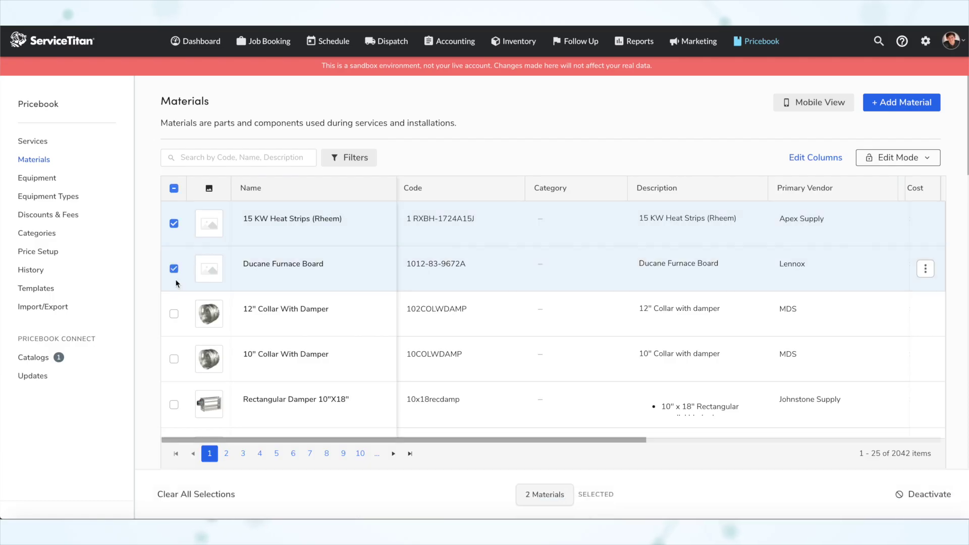
- Change the primary vendor to Goodman for 15 KW Heat Strips, Ducane Furnace Board, and the 12" and 10" Collar With Damper
{"action": "left_click", "coordinate": [173, 268]}
{"action": "left_click", "coordinate": [173, 313]}
{"action": "left_click", "coordinate": [833, 218]}
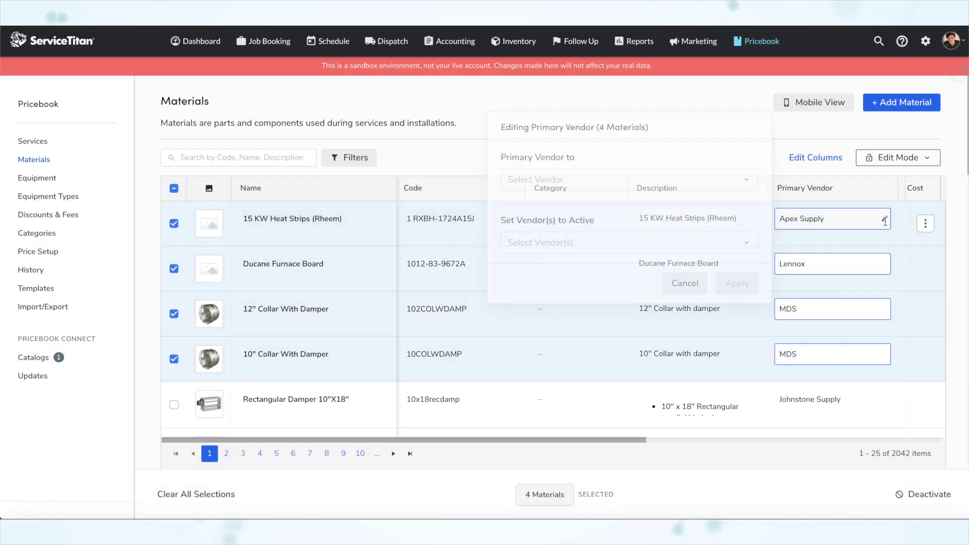
{"action": "left_click", "coordinate": [737, 283]}
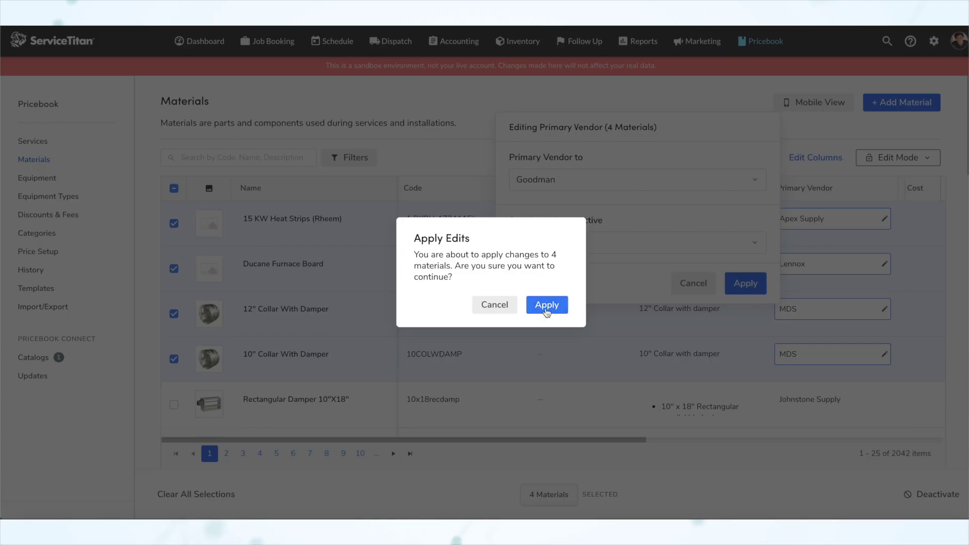
{"action": "left_click", "coordinate": [545, 305]}
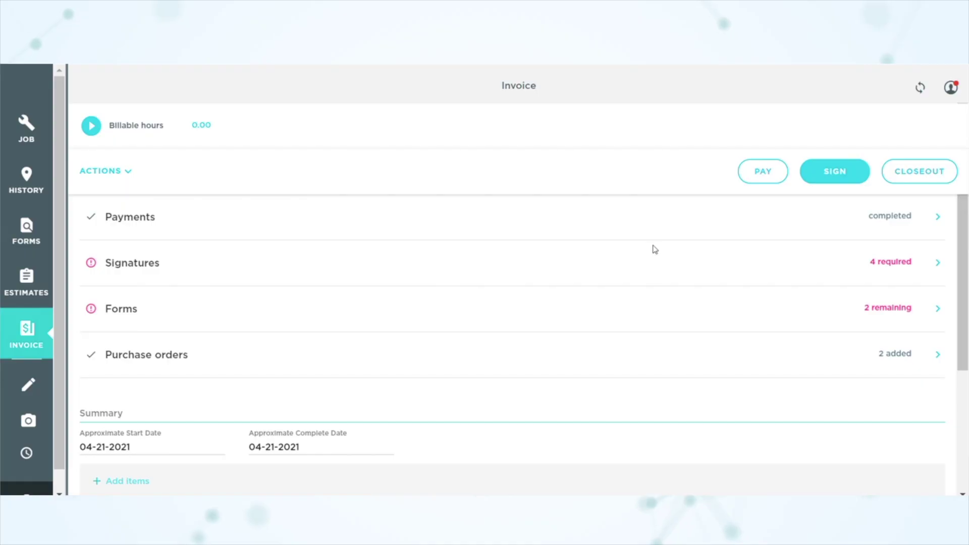
- Collect a $100 check payment on the job invoice with check number 12345 and return to the invoice
{"action": "left_click", "coordinate": [759, 180]}
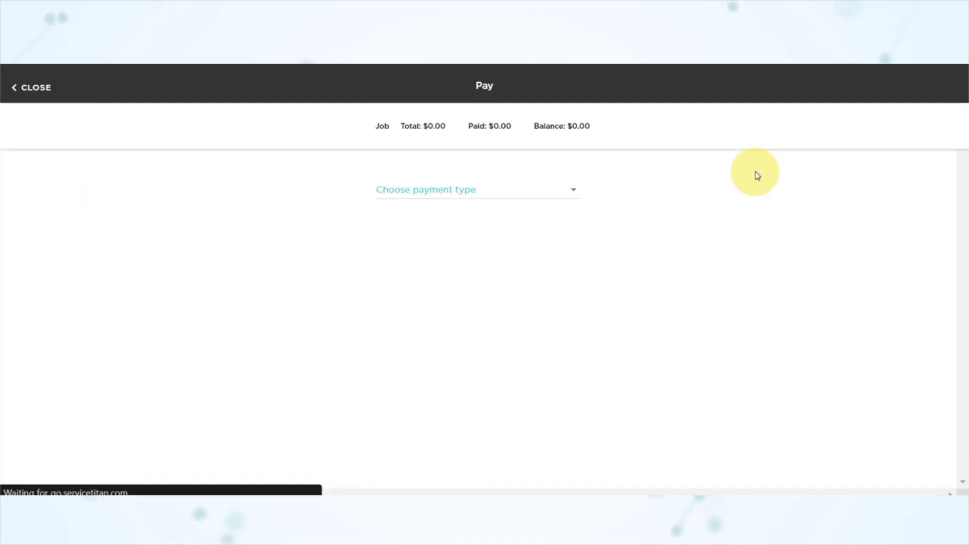
{"action": "left_click", "coordinate": [507, 194]}
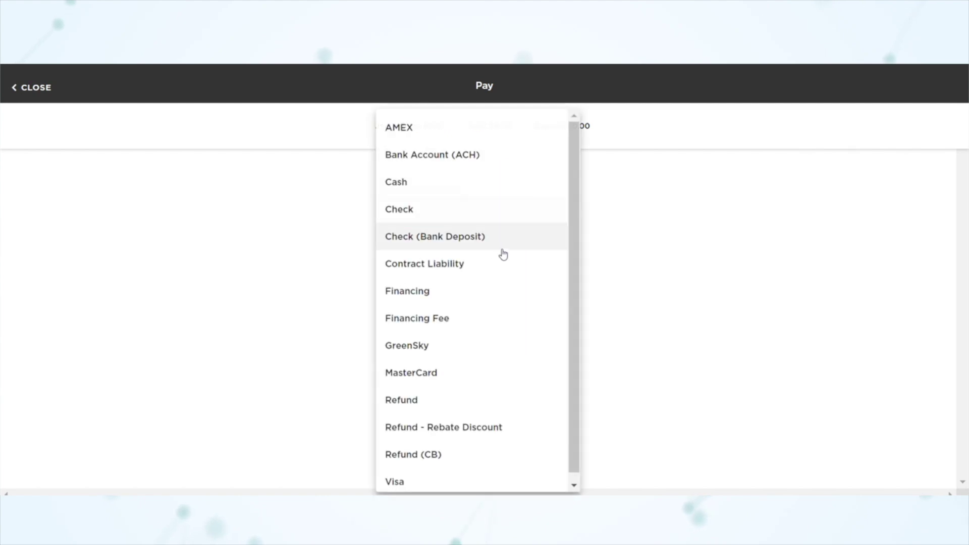
{"action": "left_click", "coordinate": [419, 209]}
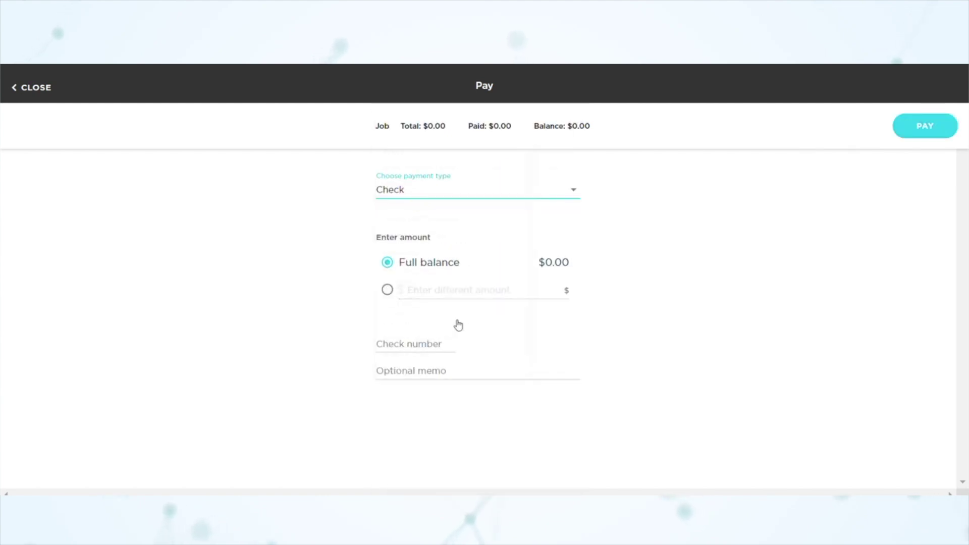
{"action": "left_click", "coordinate": [446, 291]}
{"action": "type", "text": "12345"}
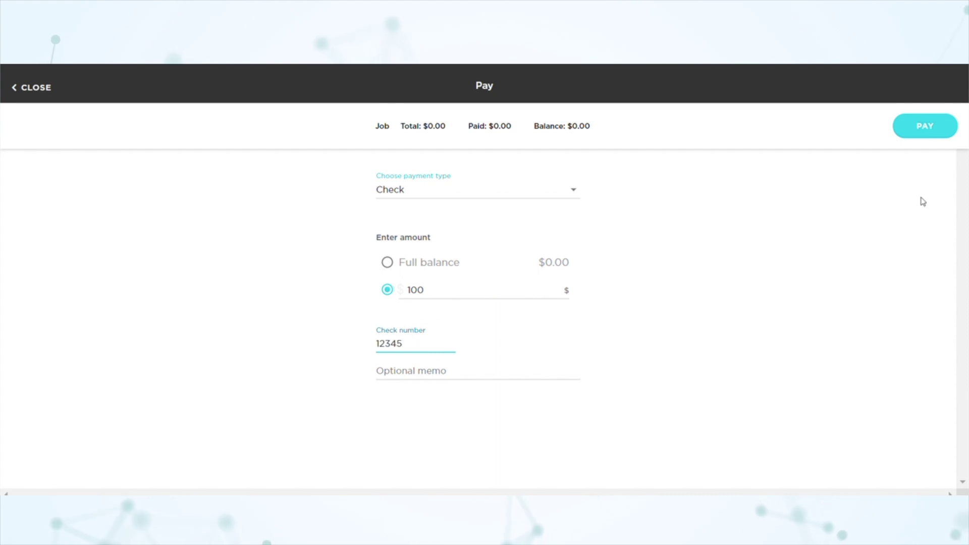
{"action": "left_click", "coordinate": [914, 124]}
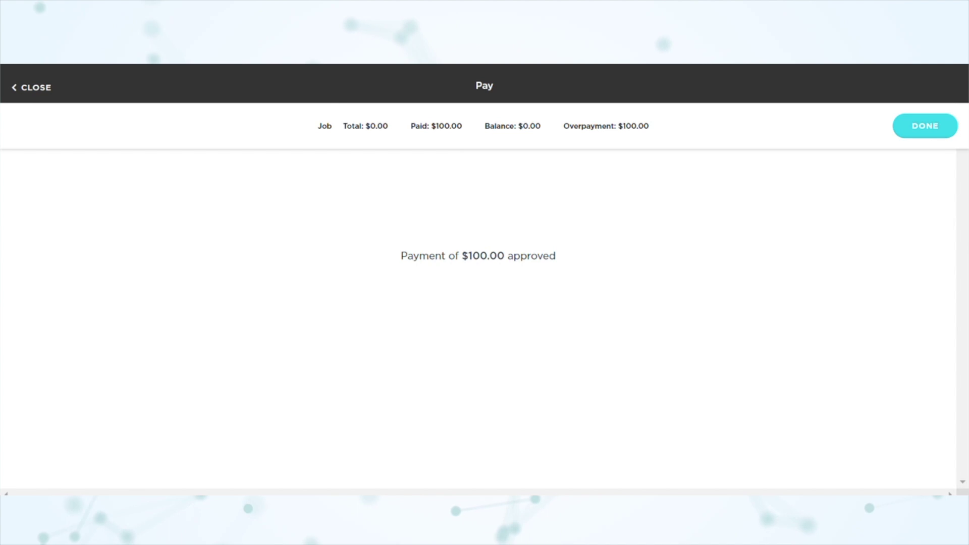
{"action": "left_click", "coordinate": [45, 87]}
- View the job invoice's payments, and from the estimate named abc go to its invoice and view the payments there
{"action": "left_click", "coordinate": [839, 230]}
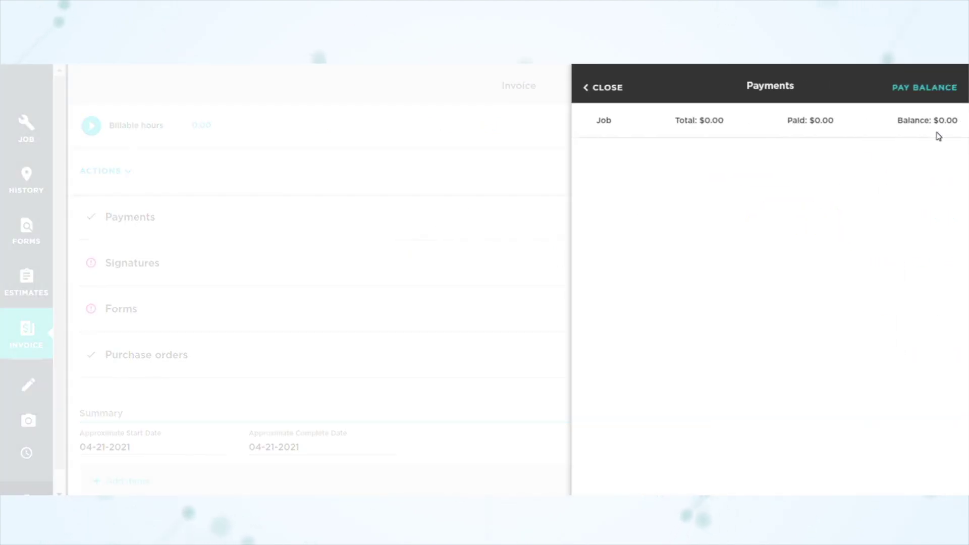
{"action": "left_click", "coordinate": [456, 360]}
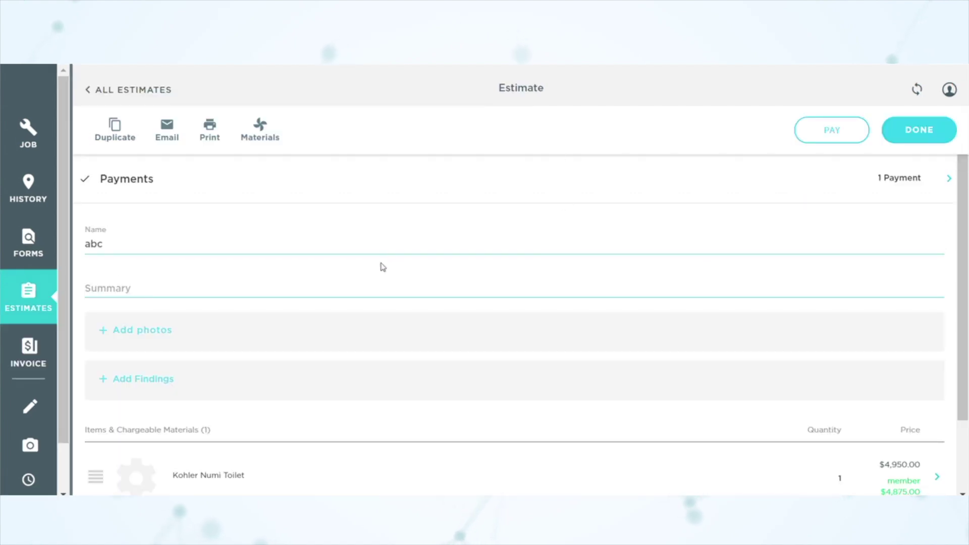
{"action": "left_click", "coordinate": [28, 353]}
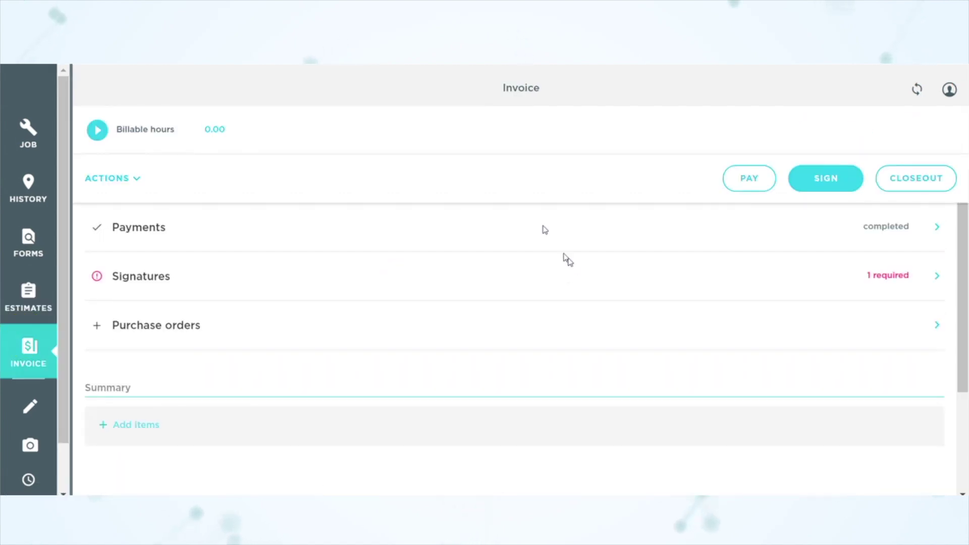
{"action": "left_click", "coordinate": [683, 225]}
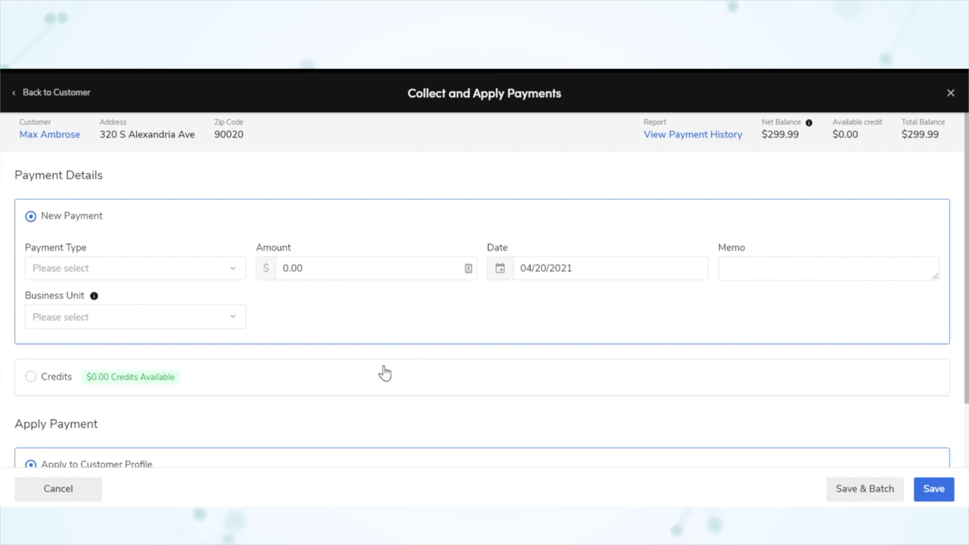
- Apply the new customer payment to the invoice dated 04/20/21 and check the payment details
{"action": "scroll", "coordinate": [393, 410], "scroll_direction": "down", "scroll_amount": 3}
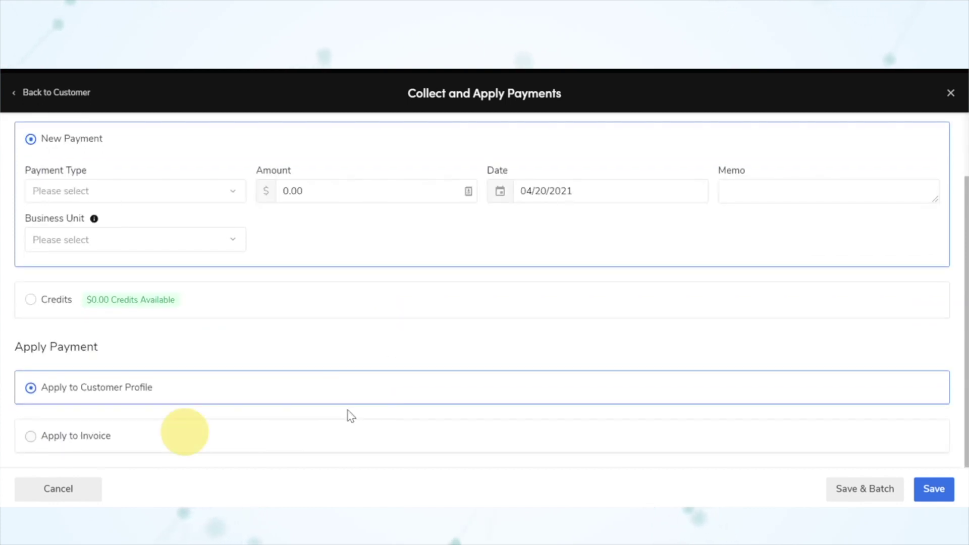
{"action": "left_click", "coordinate": [351, 427]}
{"action": "scroll", "coordinate": [388, 401], "scroll_direction": "down", "scroll_amount": 5}
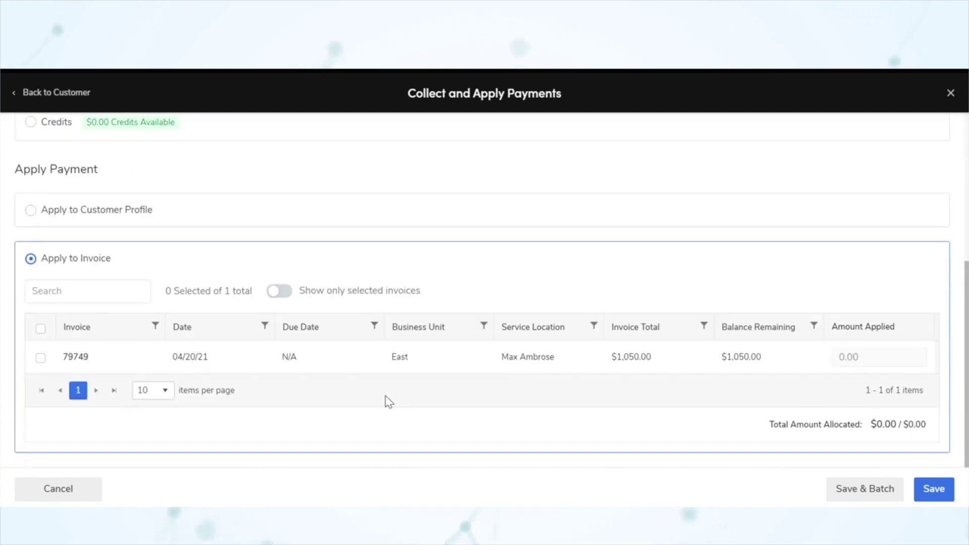
{"action": "left_click", "coordinate": [40, 359]}
{"action": "scroll", "coordinate": [320, 366], "scroll_direction": "up", "scroll_amount": 8}
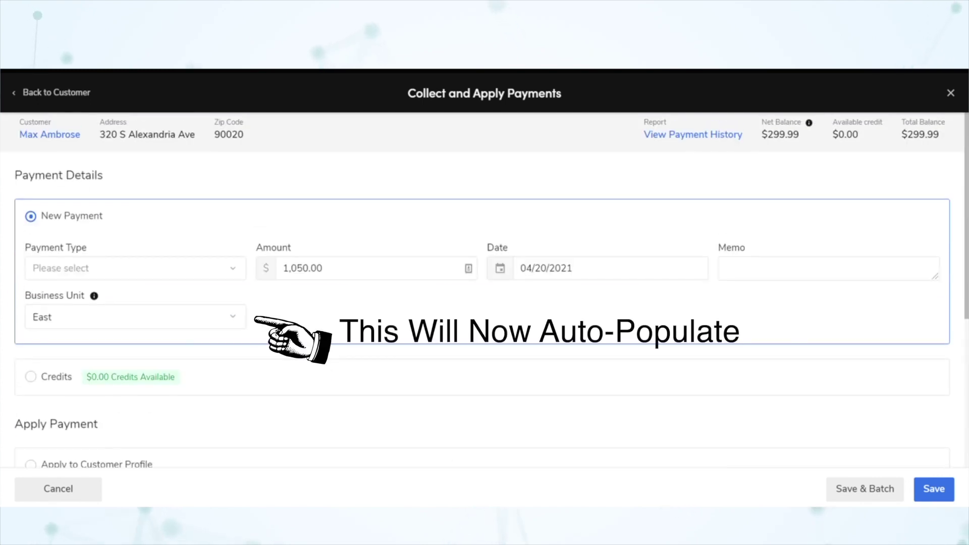